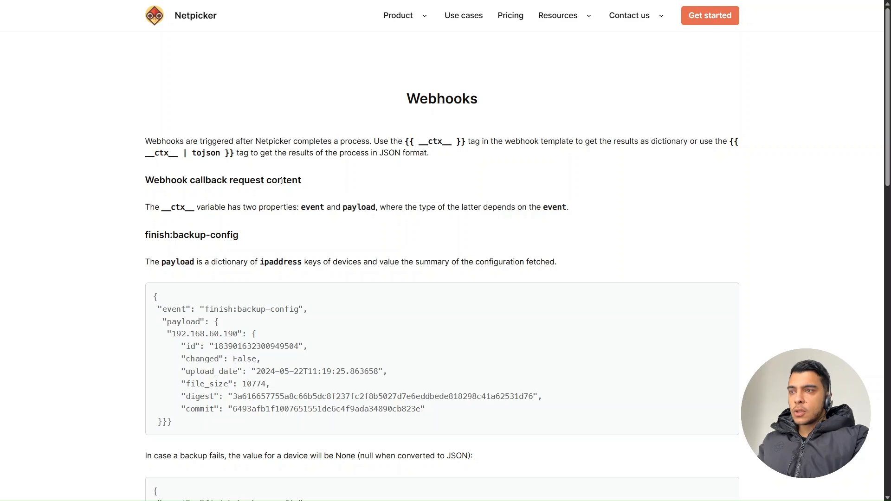
Step: Read the Webhooks documentation on the __ctx__ event and payload properties, the backup-config and execute-rules events, and the example Jinja template
drag(146, 154, 181, 156)
click(128, 164)
scroll(113, 174, down, 1)
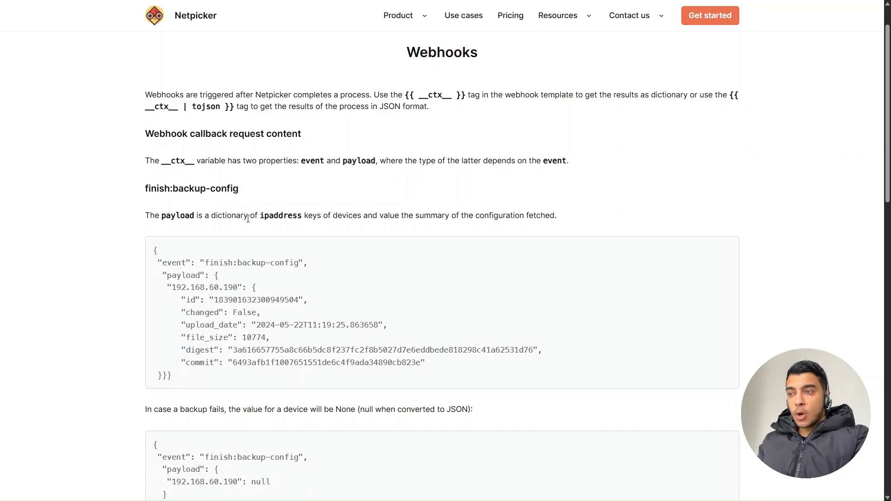
double_click(355, 160)
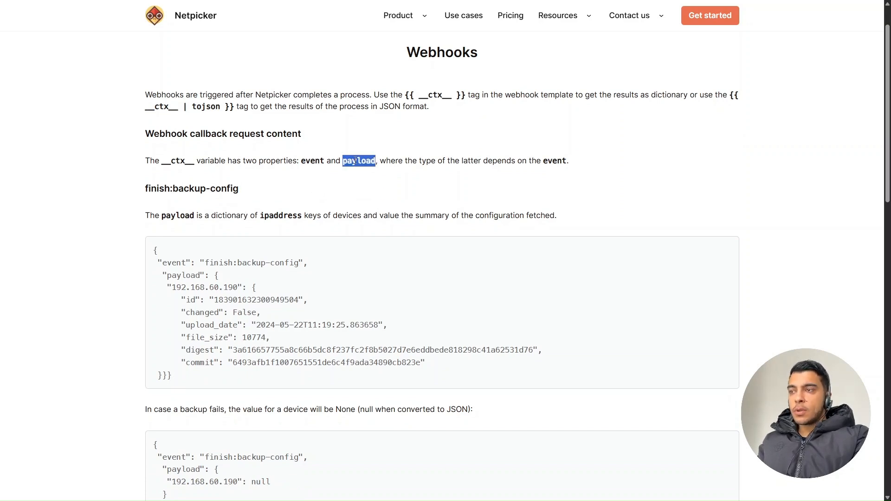
double_click(306, 161)
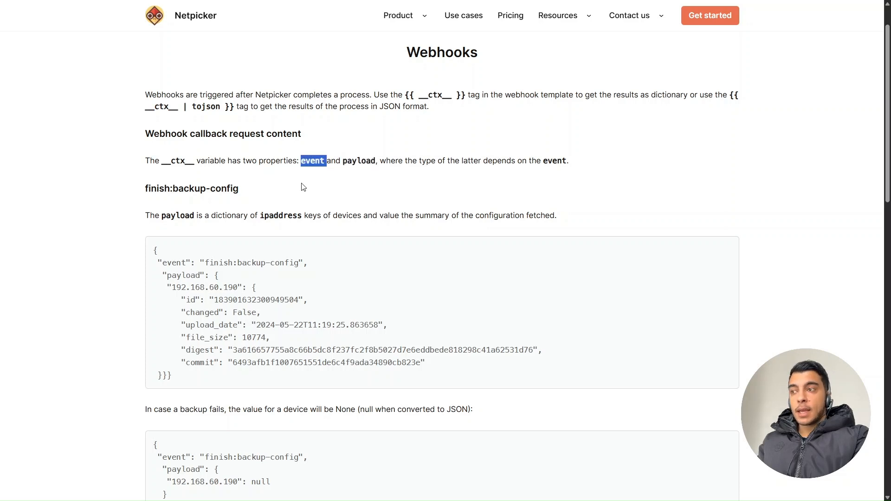
drag(240, 189, 173, 188)
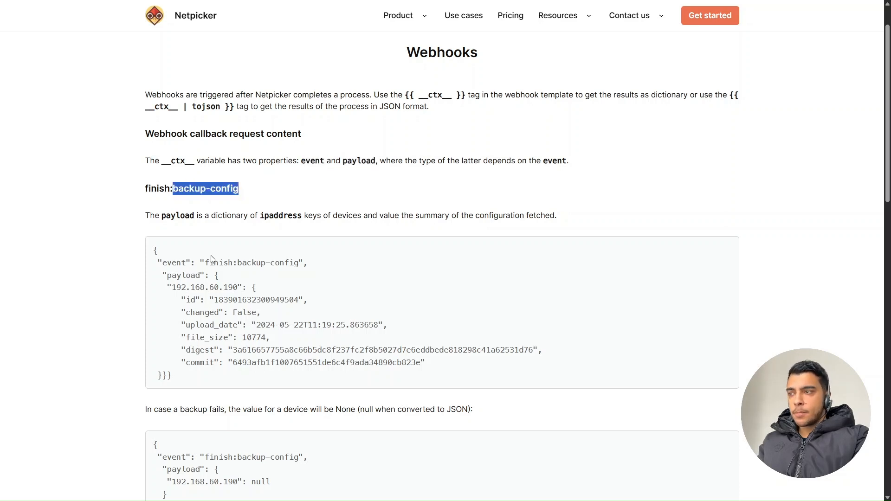
scroll(211, 258, down, 12)
drag(238, 245, 175, 245)
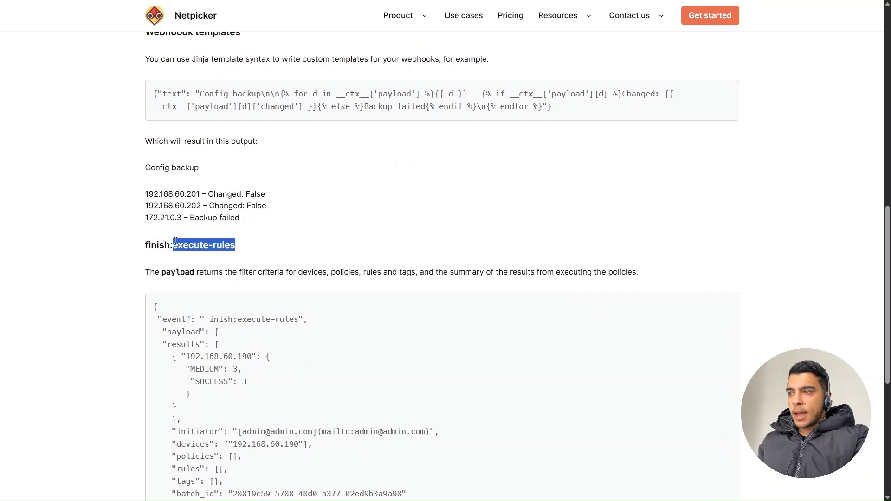
scroll(118, 245, up, 2)
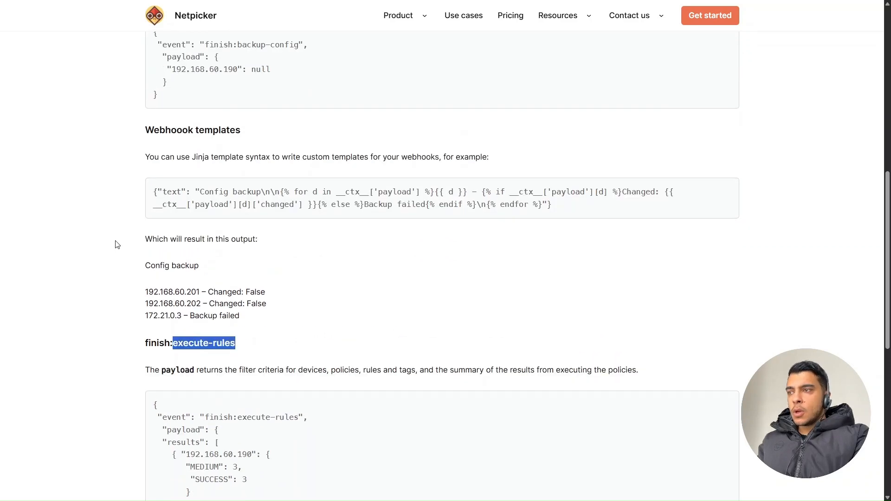
scroll(118, 244, up, 1)
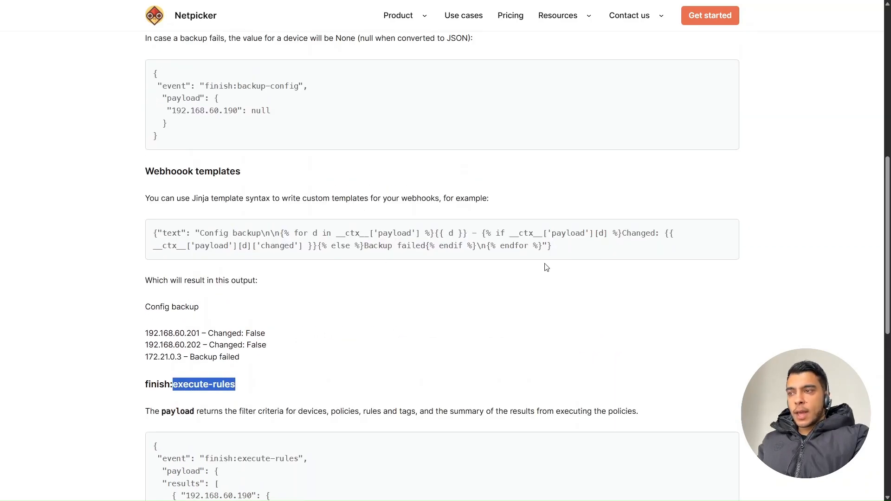
drag(555, 247, 154, 233)
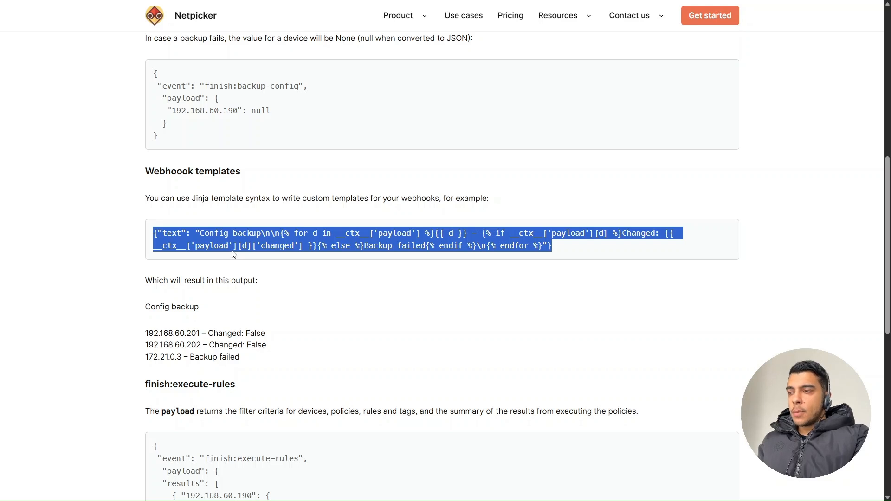
scroll(235, 253, down, 1)
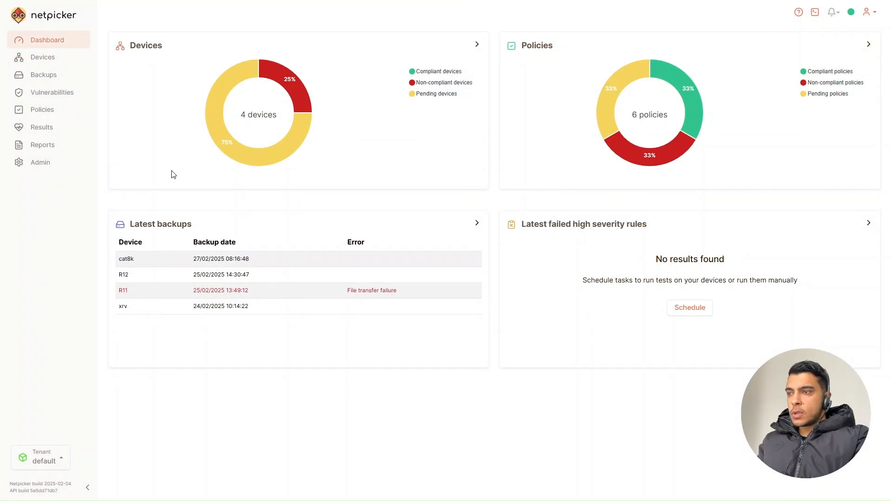
Step: In Netpicker's webhook administration, start a new webhook and fill its URL field with the saved Slack webhook URL
click(60, 166)
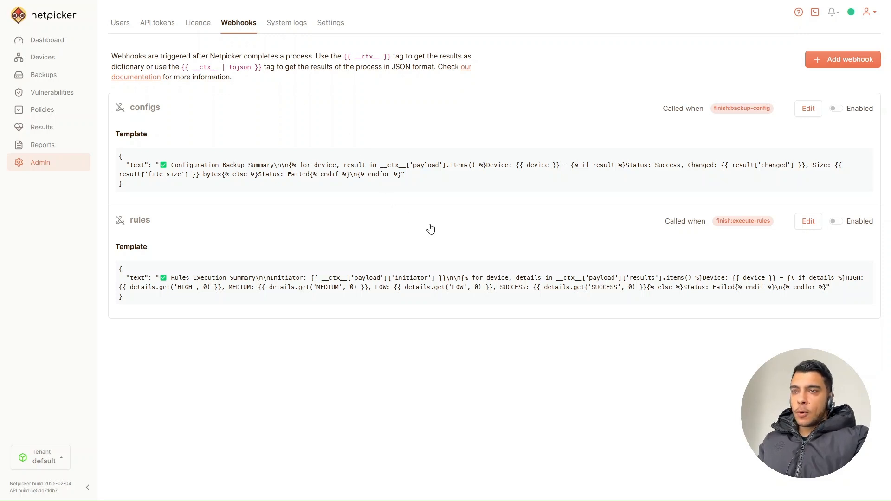
click(839, 65)
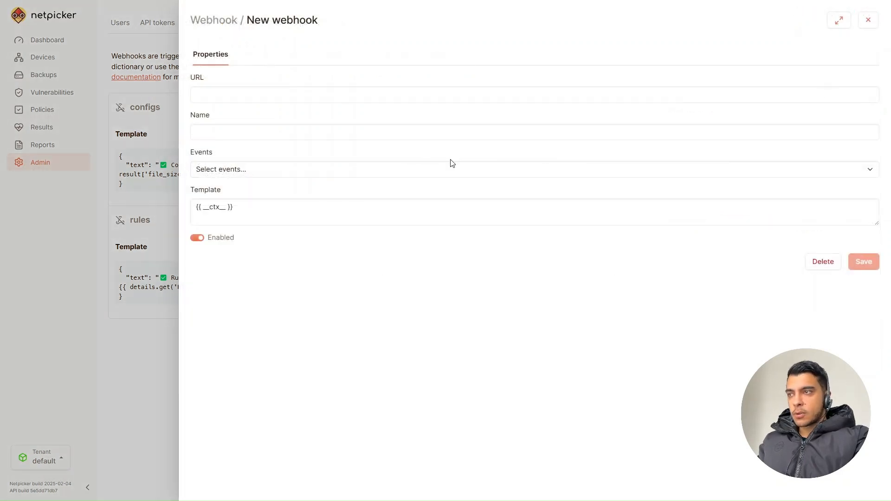
click(255, 97)
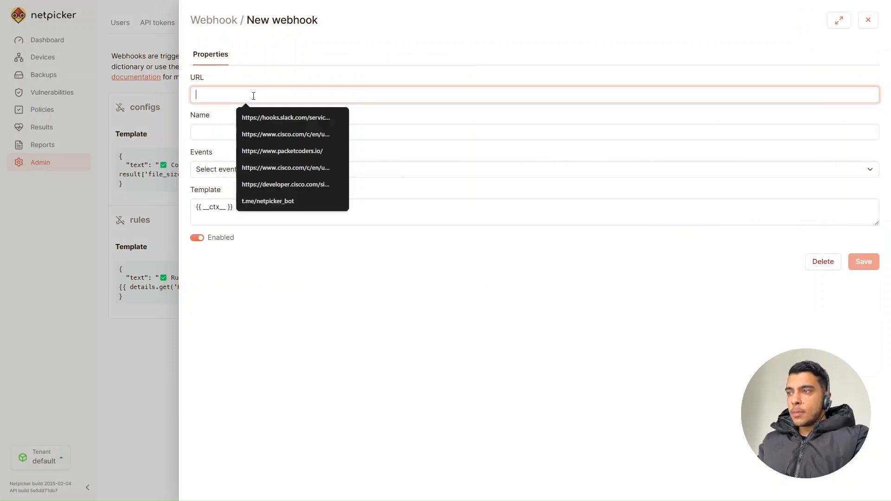
click(260, 114)
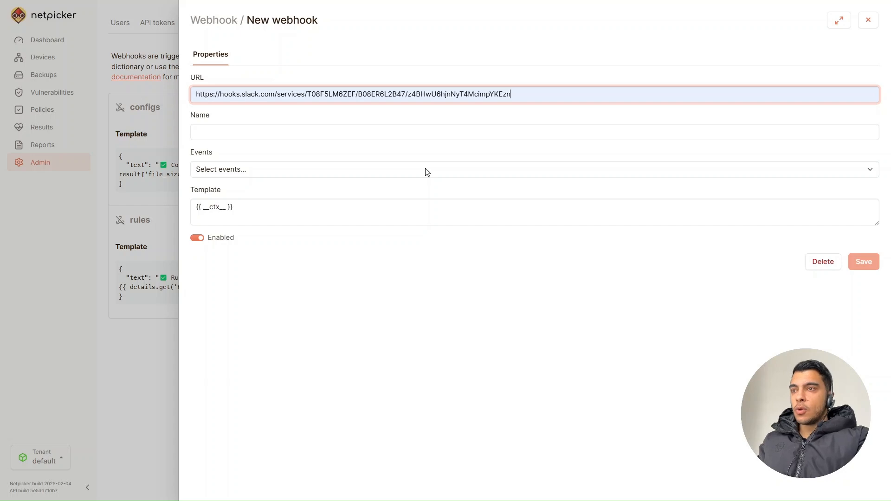
Step: Name the webhook test and select all events, finish:execute-rules and finish:backup-config
click(222, 129)
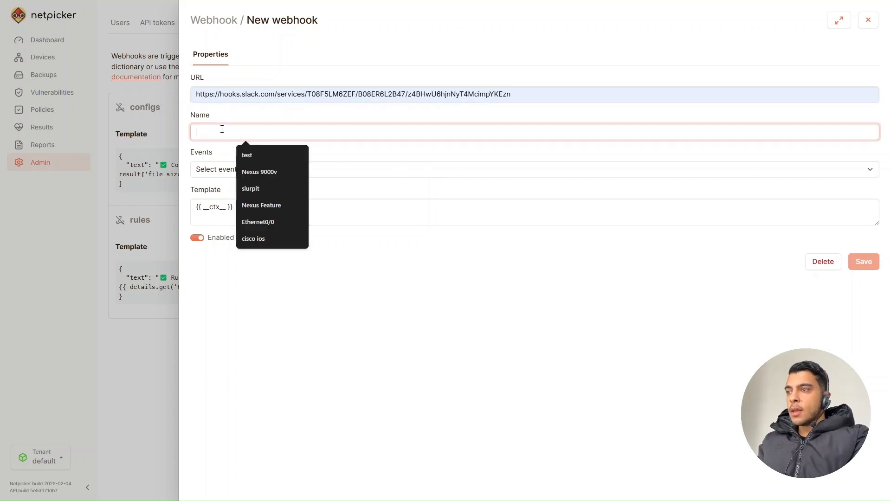
click(241, 155)
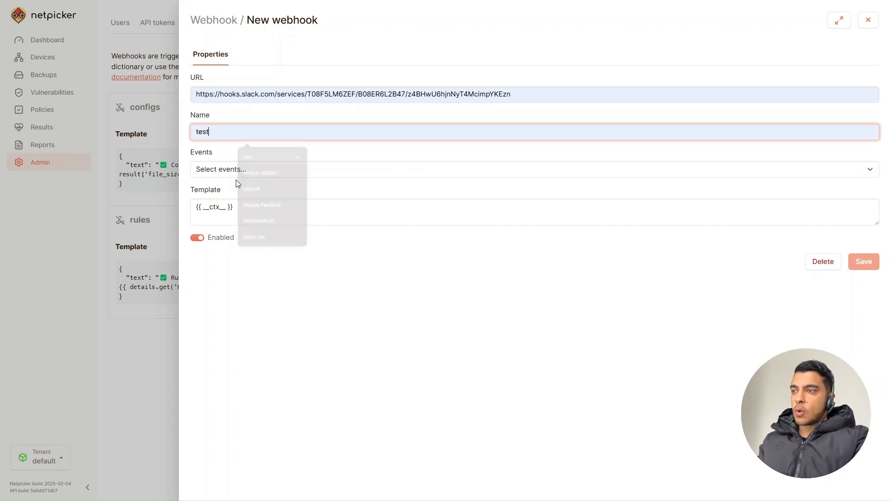
click(233, 171)
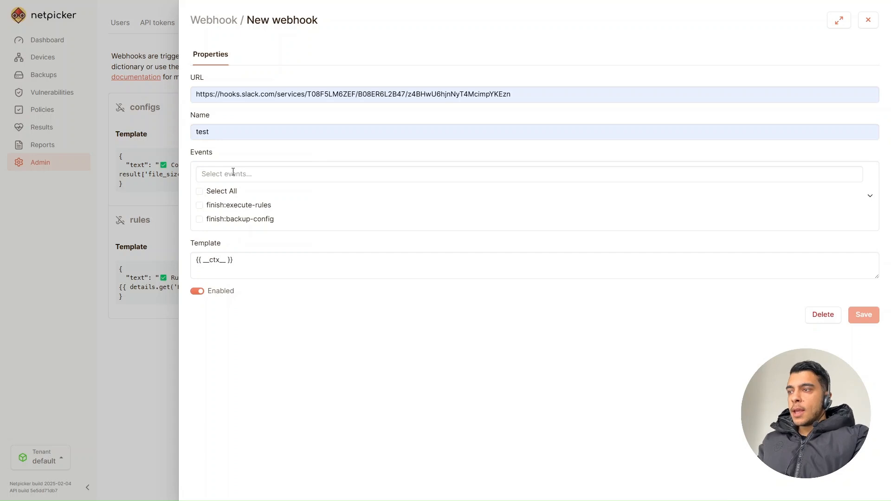
click(200, 193)
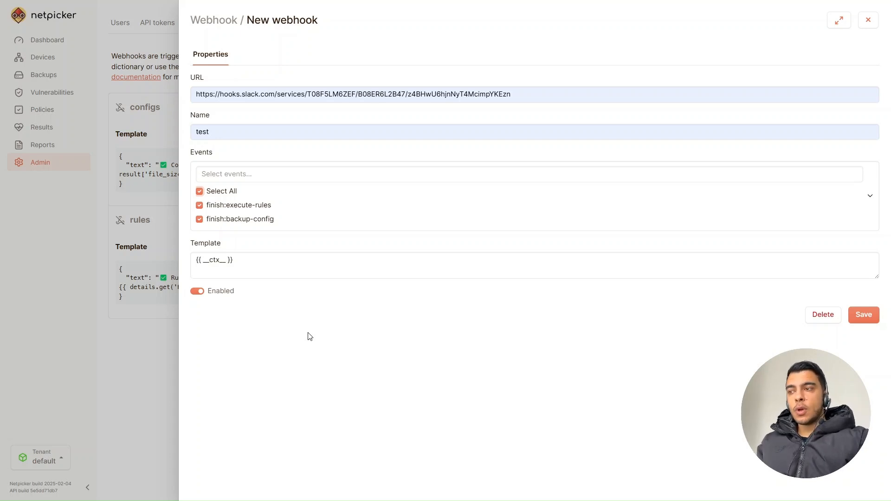
Step: Replace the webhook's default template with {"text": {{__ctx__|string|tojson }} } and save the webhook
triple_click(260, 268)
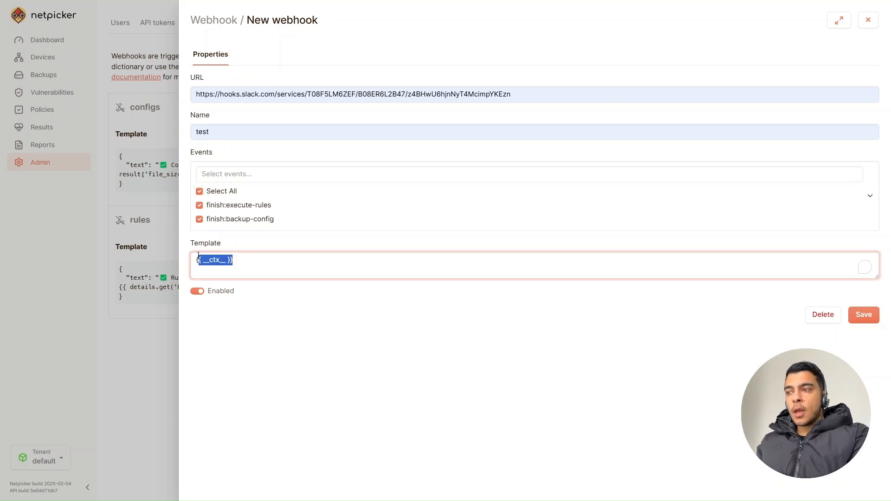
click(239, 262)
triple_click(236, 261)
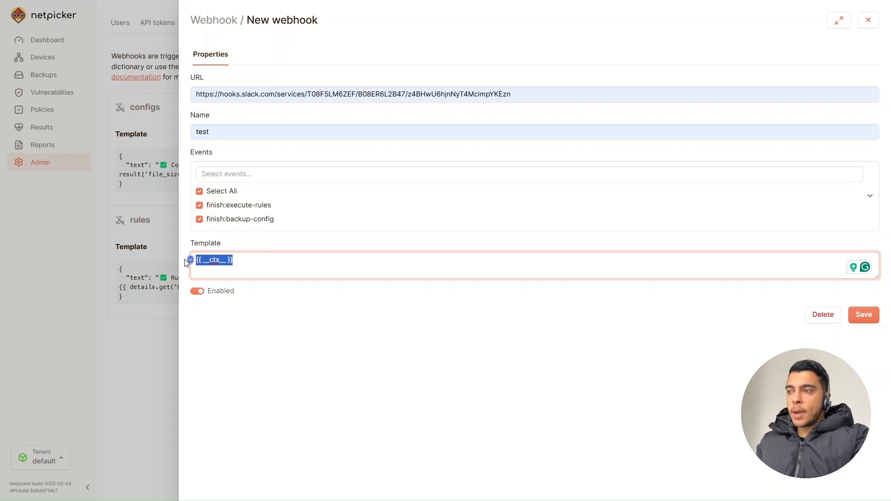
text({"text": {{ __ctx__|string|tojson }} })
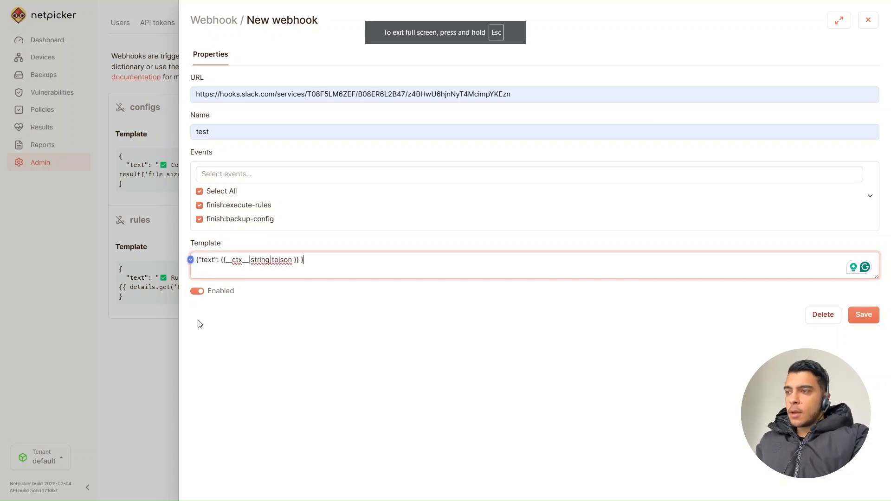
click(867, 319)
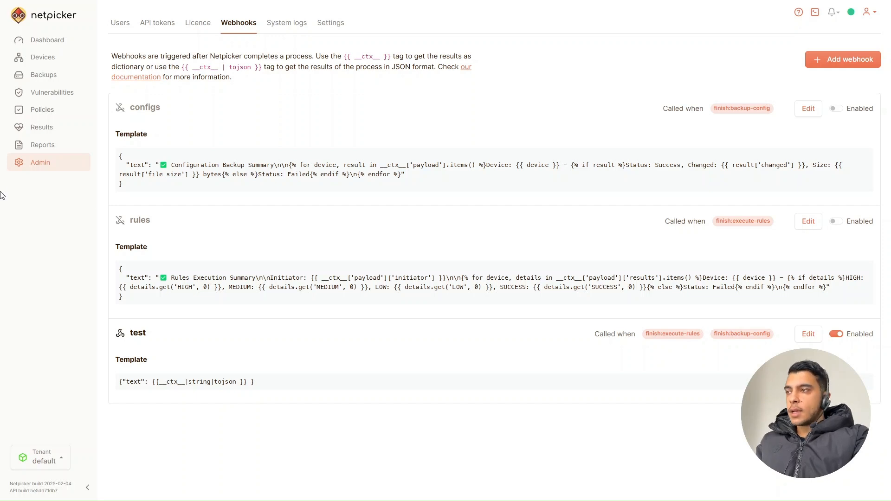
Step: Run a configuration backup and the policies on the cat8k device
click(49, 58)
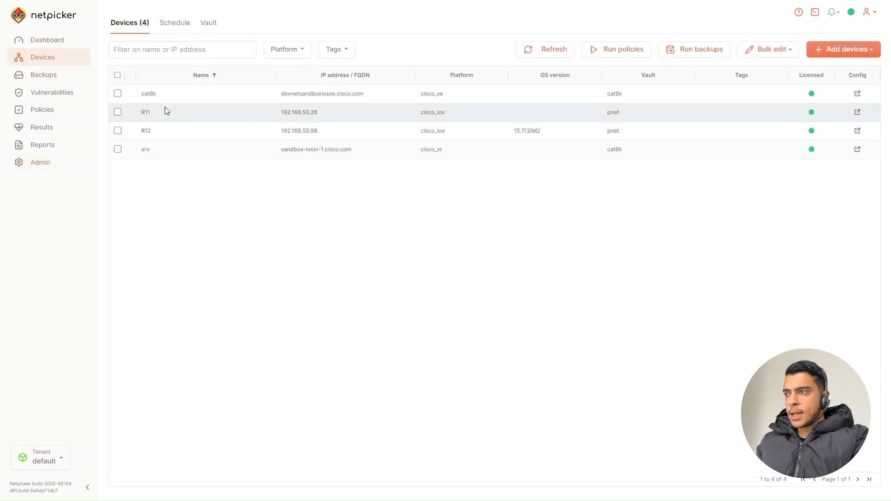
click(162, 94)
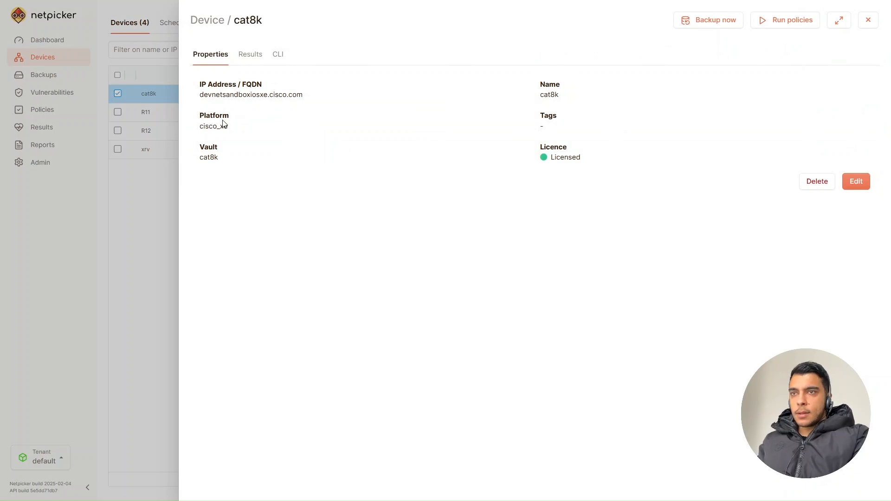
click(713, 22)
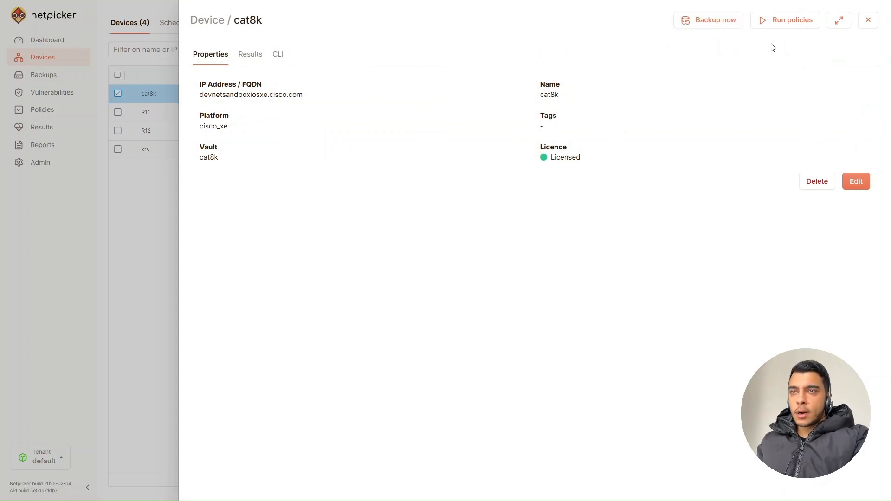
click(780, 23)
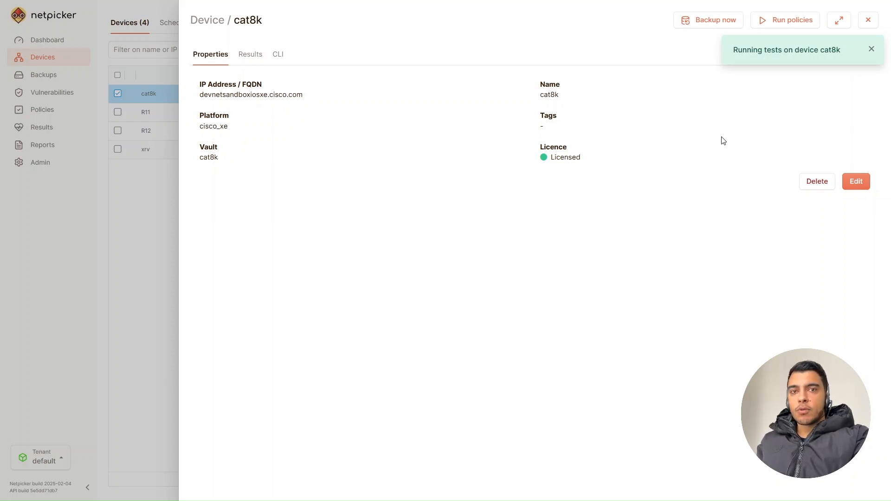
Step: Switch to Slack and examine the netpicker-hook messages in the test channel for the device, changed flag, file size and rule severity results
key(alt+Tab)
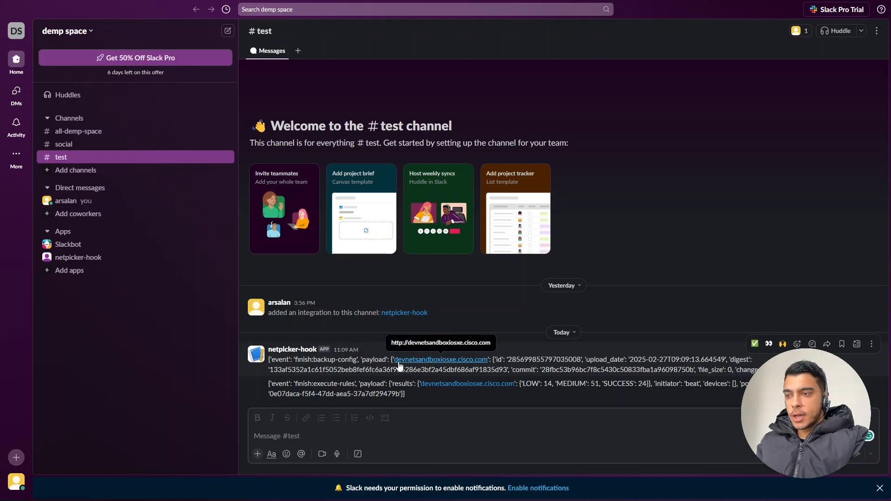
drag(393, 361, 490, 361)
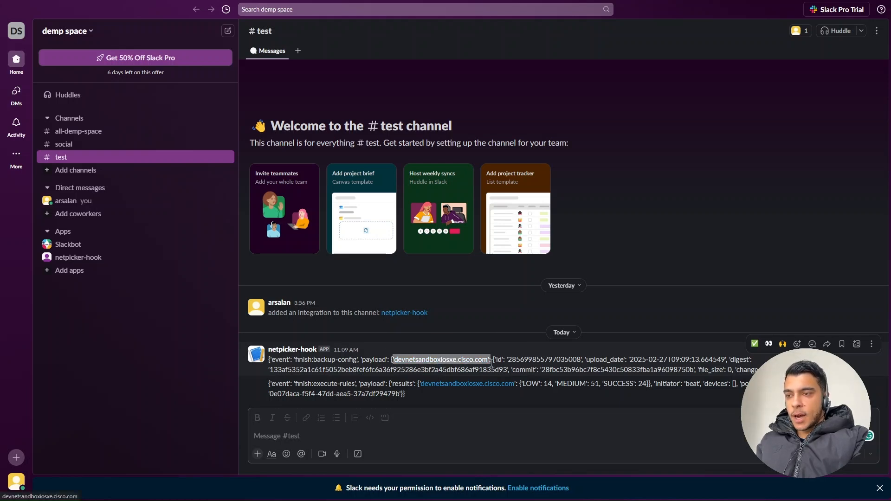
click(522, 357)
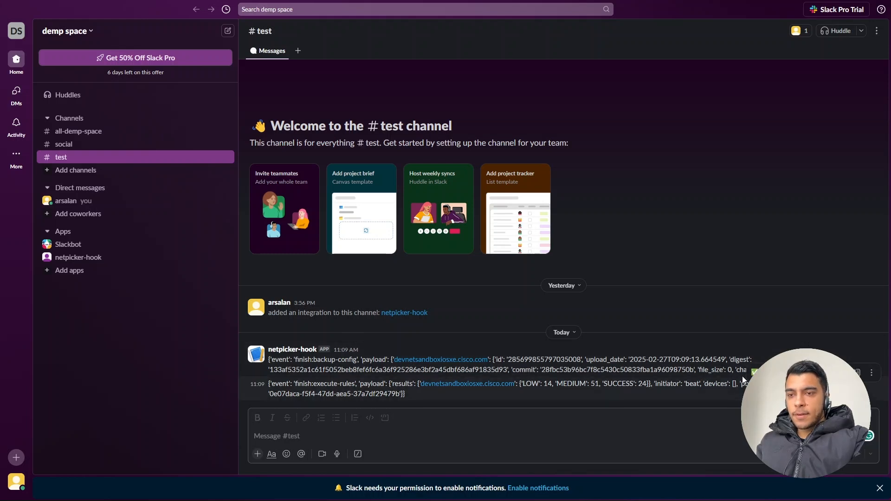
drag(739, 370, 758, 370)
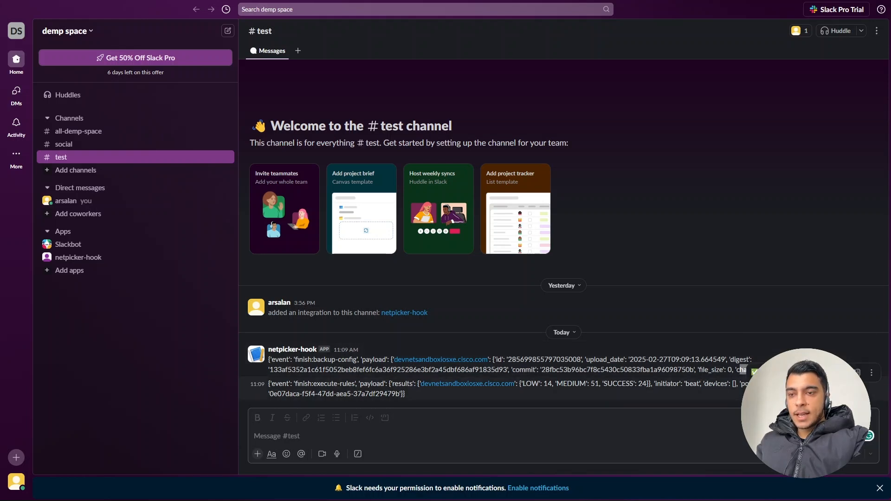
click(740, 367)
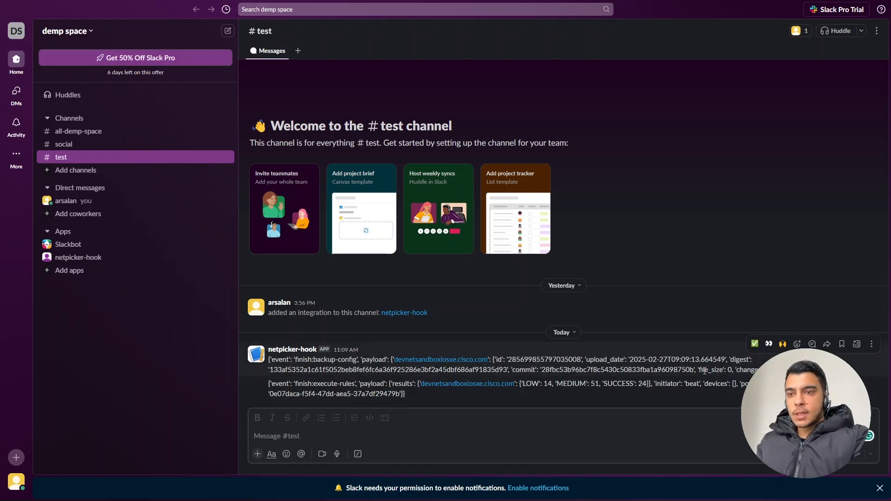
drag(698, 370, 733, 370)
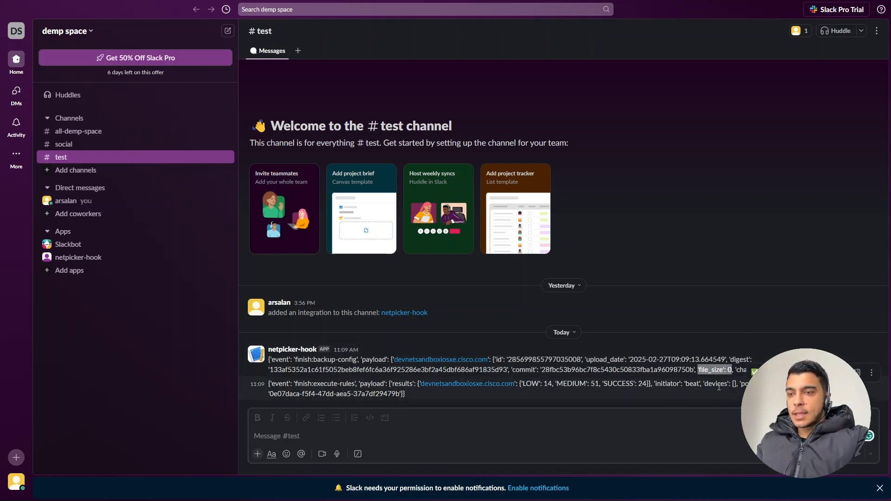
click(552, 410)
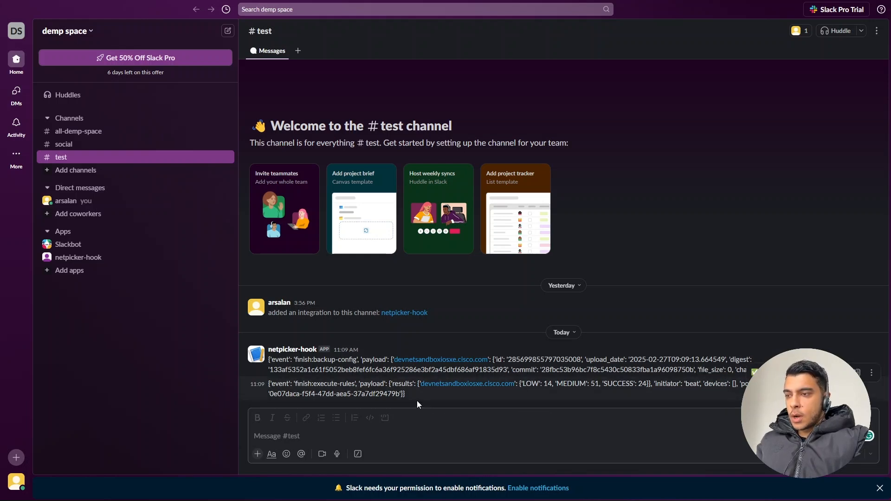
drag(520, 384, 552, 384)
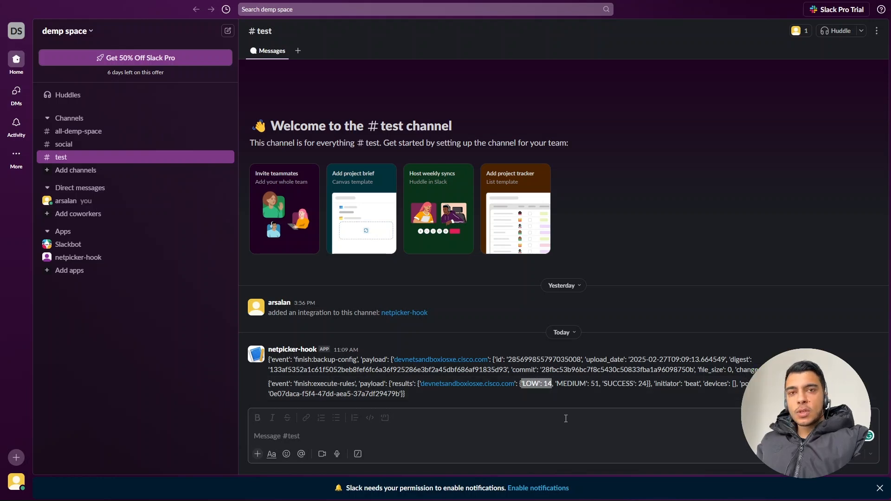
double_click(594, 383)
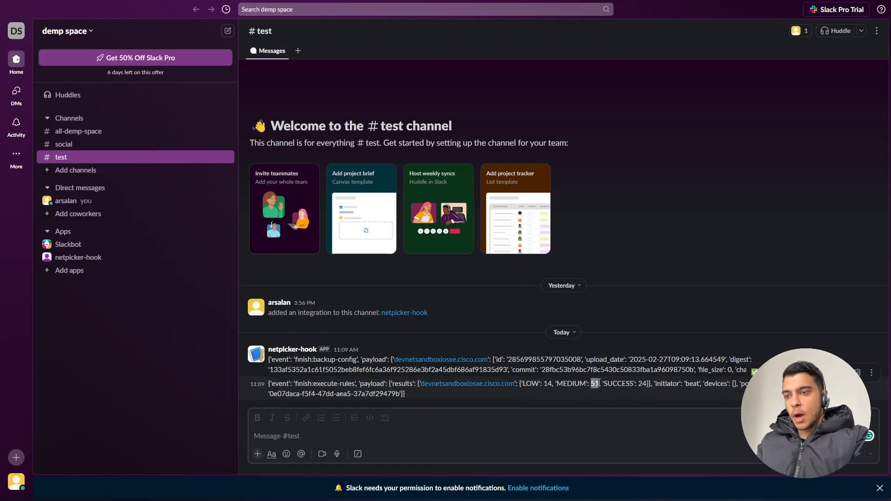
double_click(642, 384)
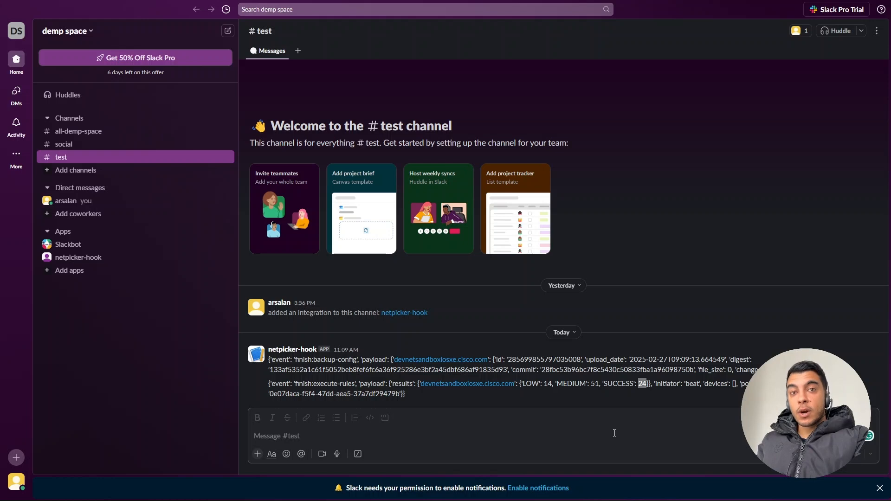
Step: Review the raw finish:backup-config and finish:execute-rules message text in the Slack test channel
click(453, 402)
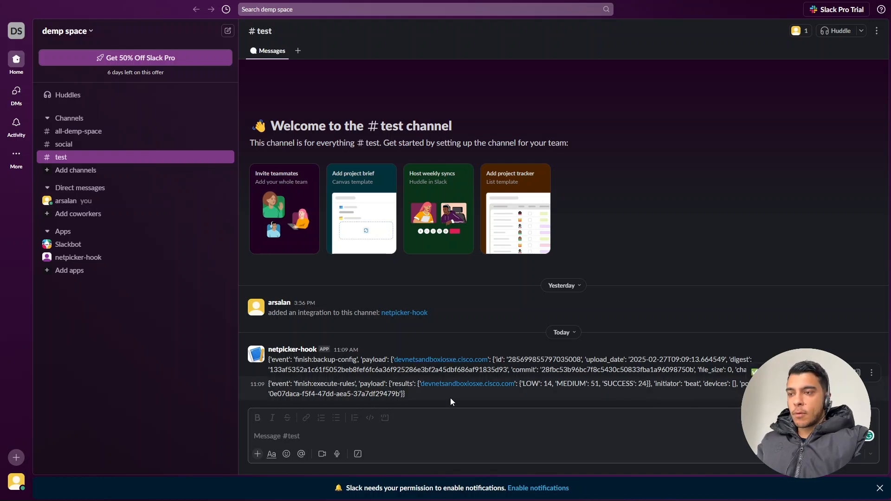
drag(412, 395, 266, 367)
click(263, 398)
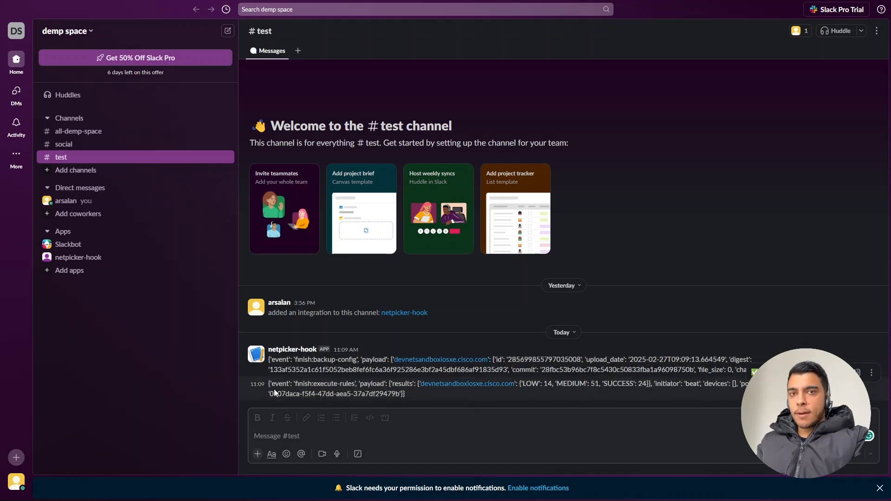
Step: Switch to Netpicker's webhook administration, disable the test webhook, and enable the configs and rules webhooks
key(alt+Tab)
click(40, 163)
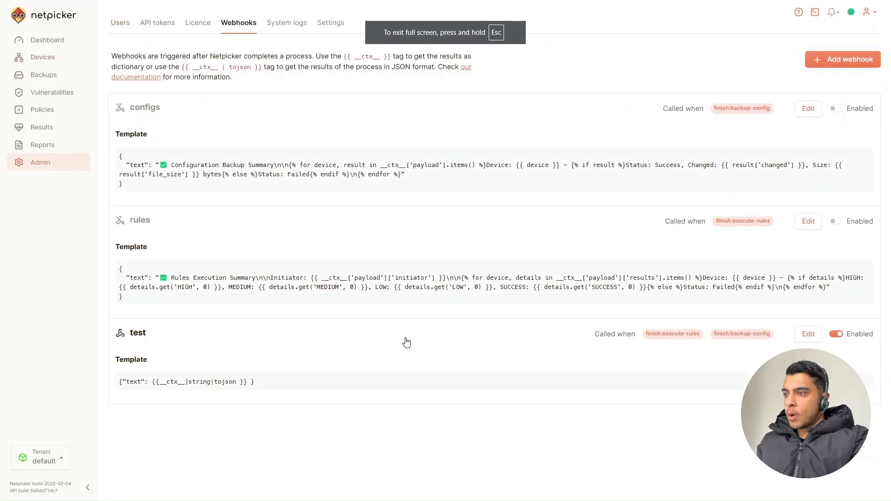
click(836, 334)
click(836, 108)
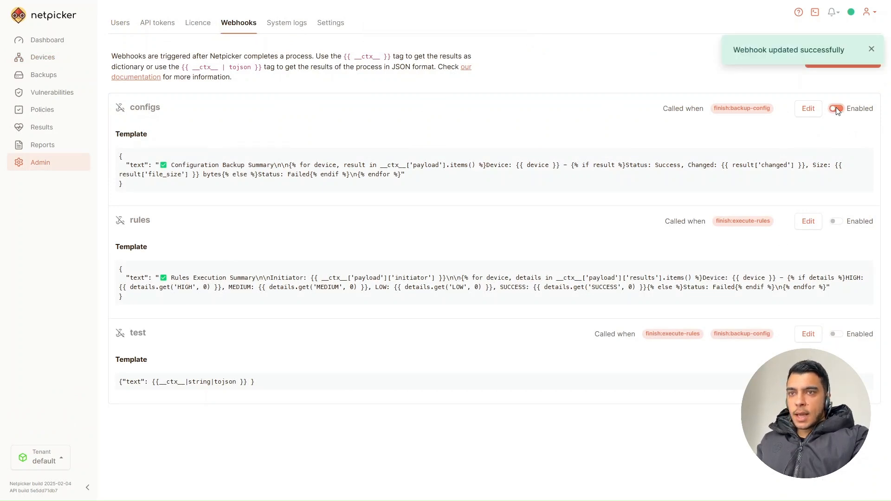
click(837, 222)
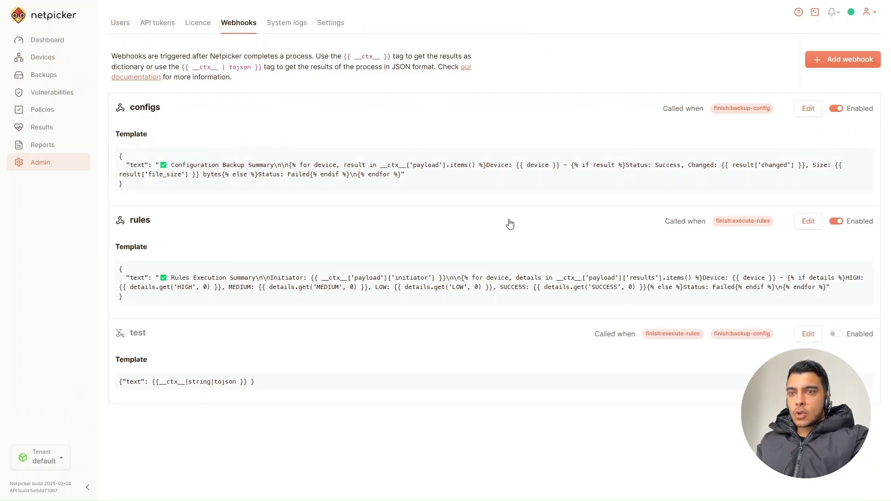
Step: Open the cat8k device and run its backup and policies again with the configs and rules webhooks enabled
click(64, 60)
click(153, 94)
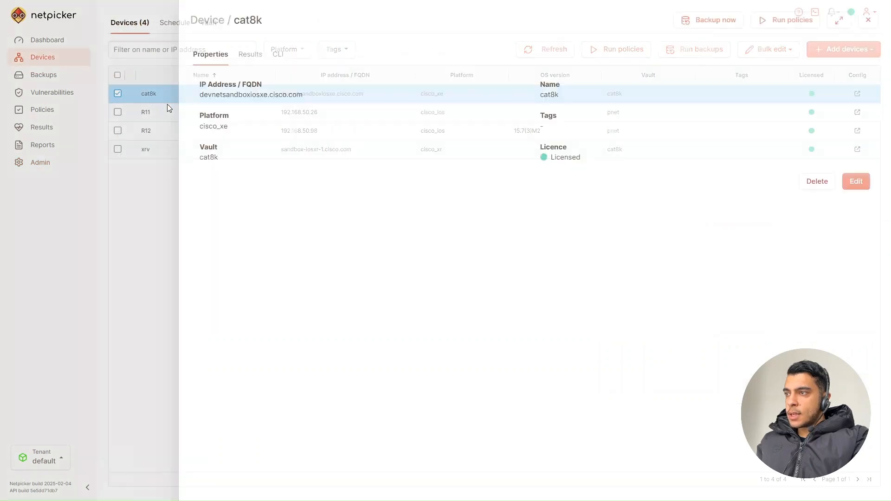
click(709, 20)
click(784, 23)
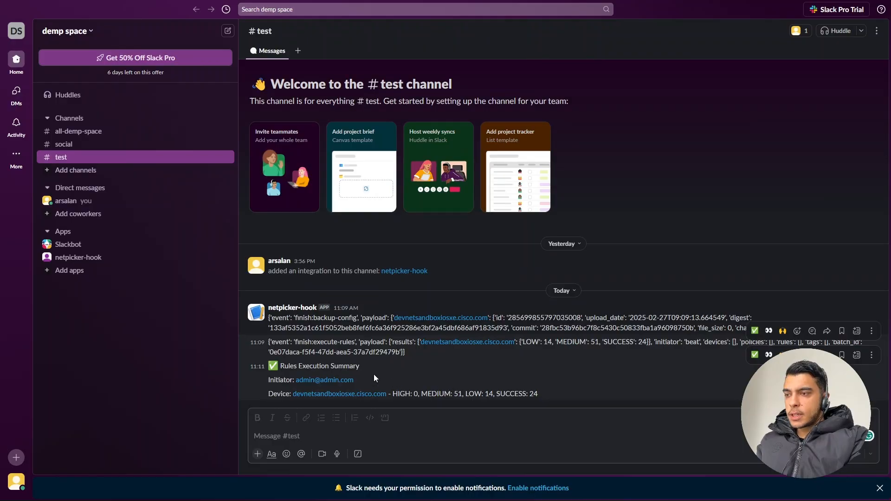
Step: Examine the formatted Rules Execution Summary and Configuration Backup Summary messages in Slack's test channel
drag(360, 367, 284, 368)
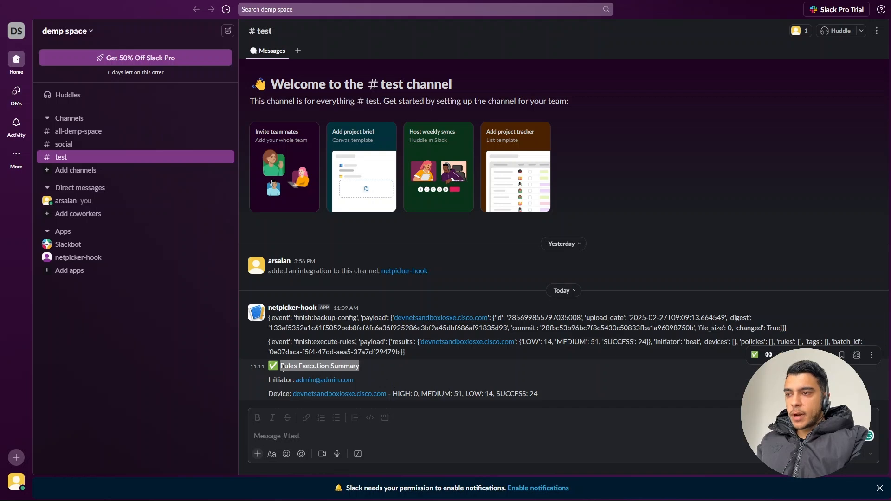
click(282, 368)
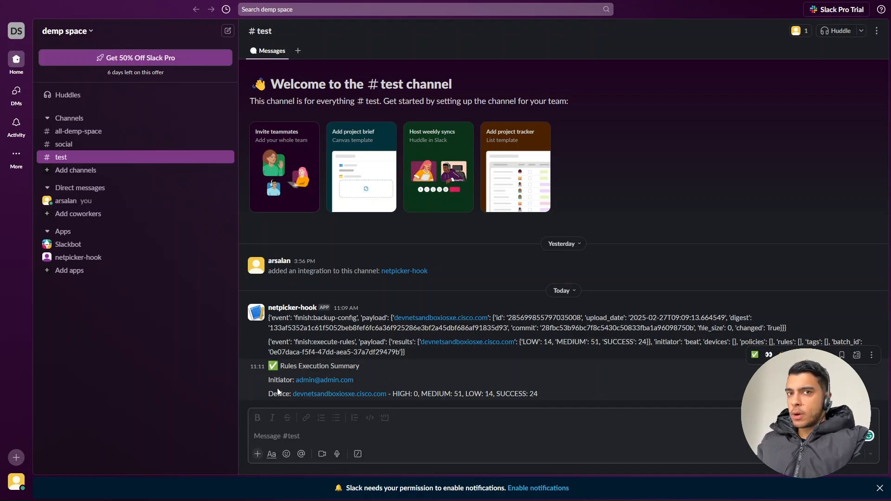
drag(269, 380, 542, 368)
click(542, 368)
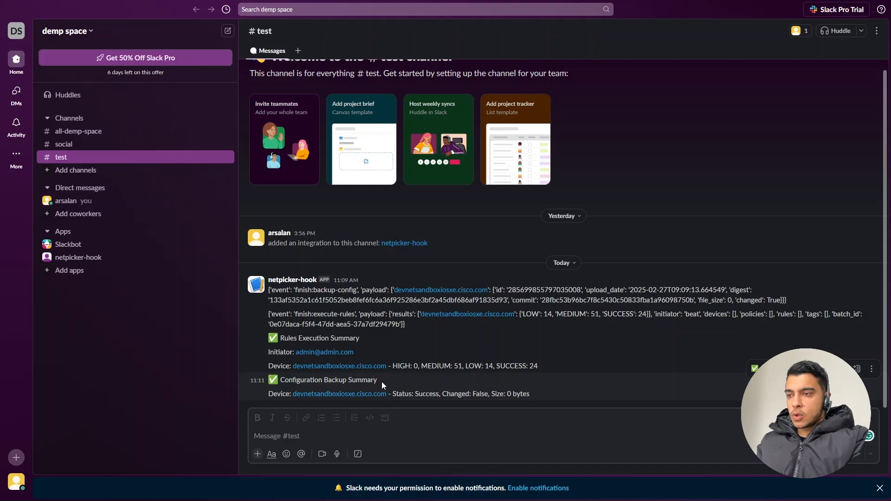
drag(381, 384, 284, 379)
click(257, 397)
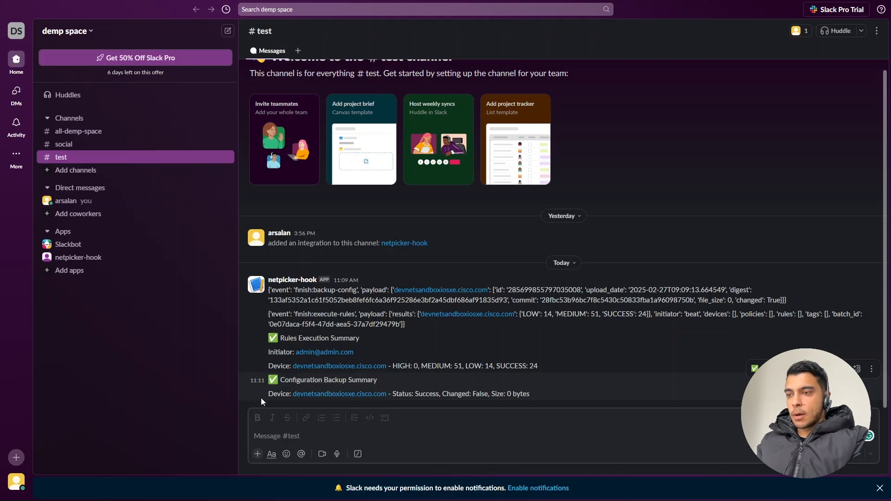